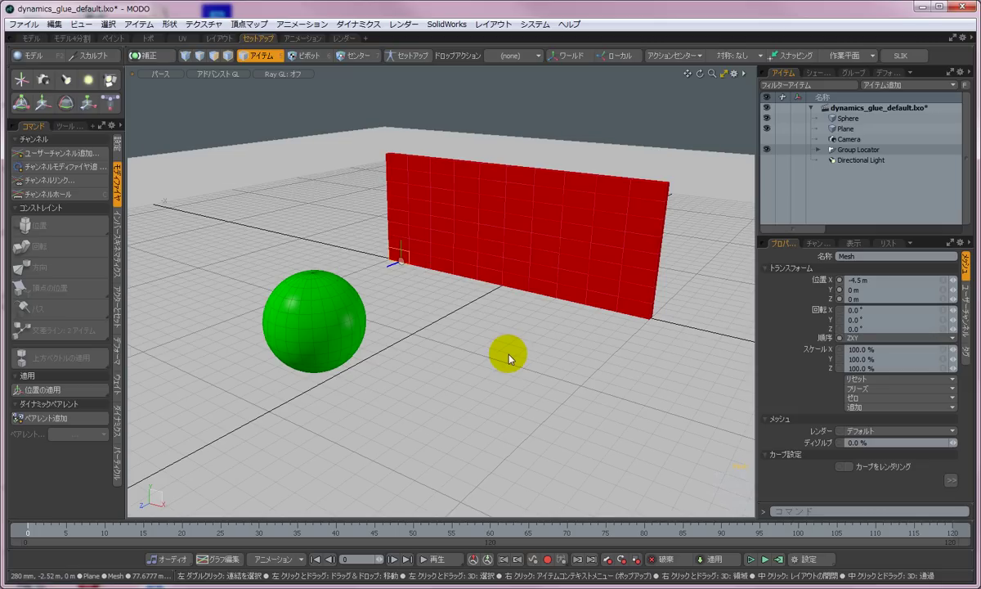
# Examine the scene's items: the Sphere, then the Group Locator and several of the meshes inside it.
pyautogui.click(320, 330)
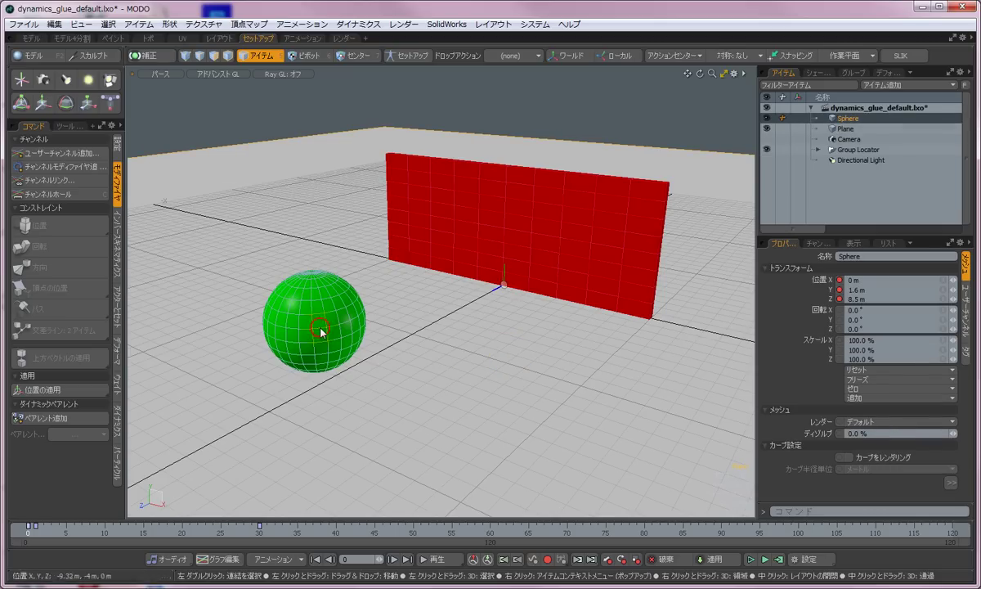
pyautogui.click(818, 150)
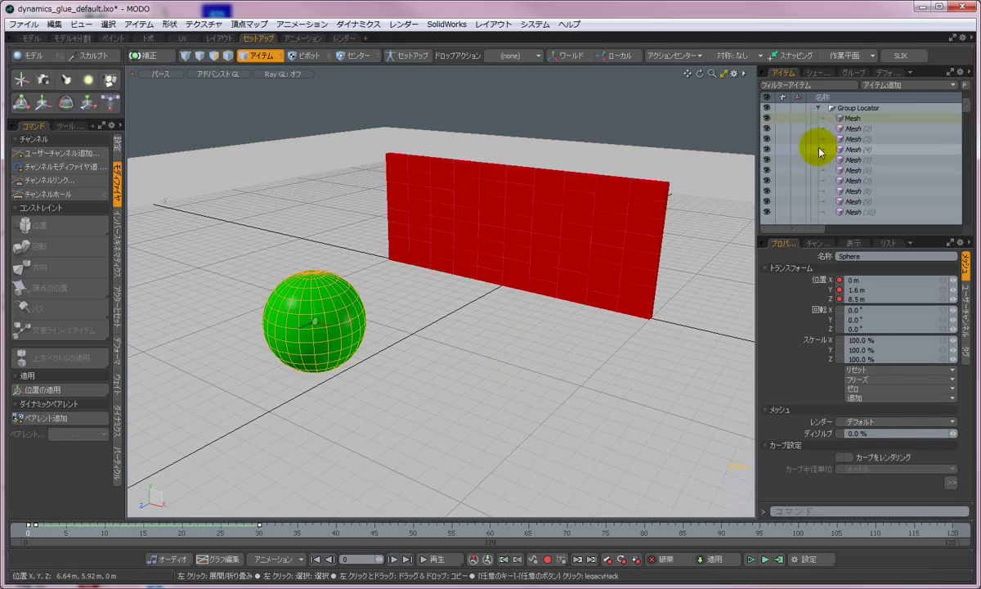
pyautogui.click(861, 129)
pyautogui.click(865, 139)
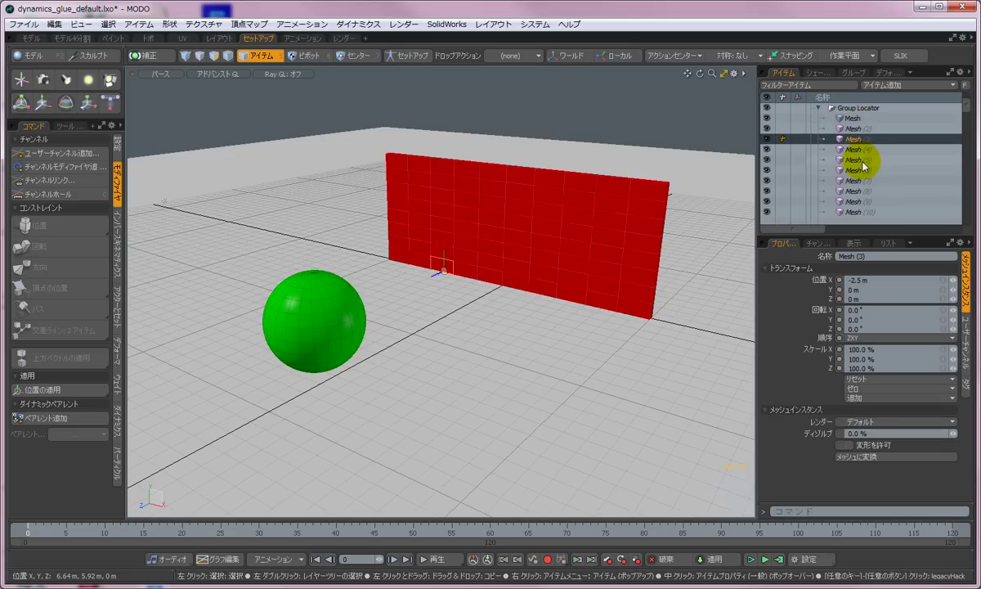
pyautogui.click(862, 162)
pyautogui.click(865, 181)
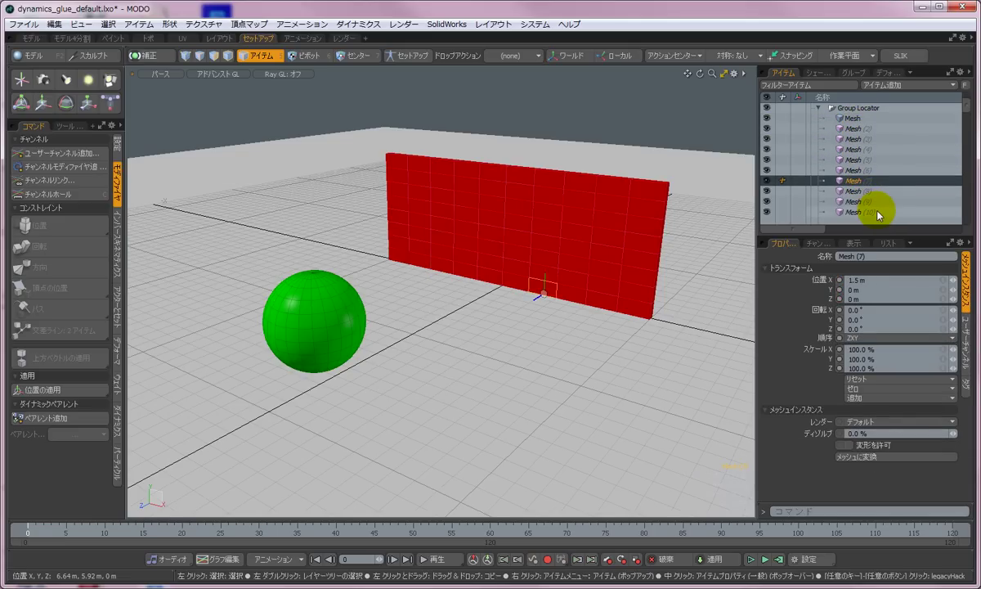
pyautogui.click(851, 108)
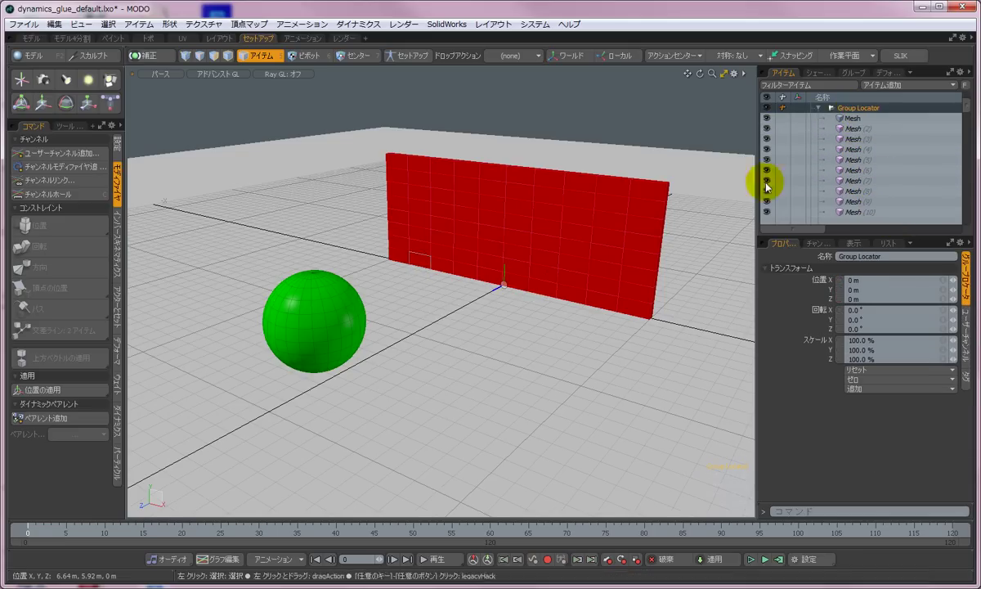
# Select the sphere, play its keyframed animation and return to frame 0.
pyautogui.click(279, 309)
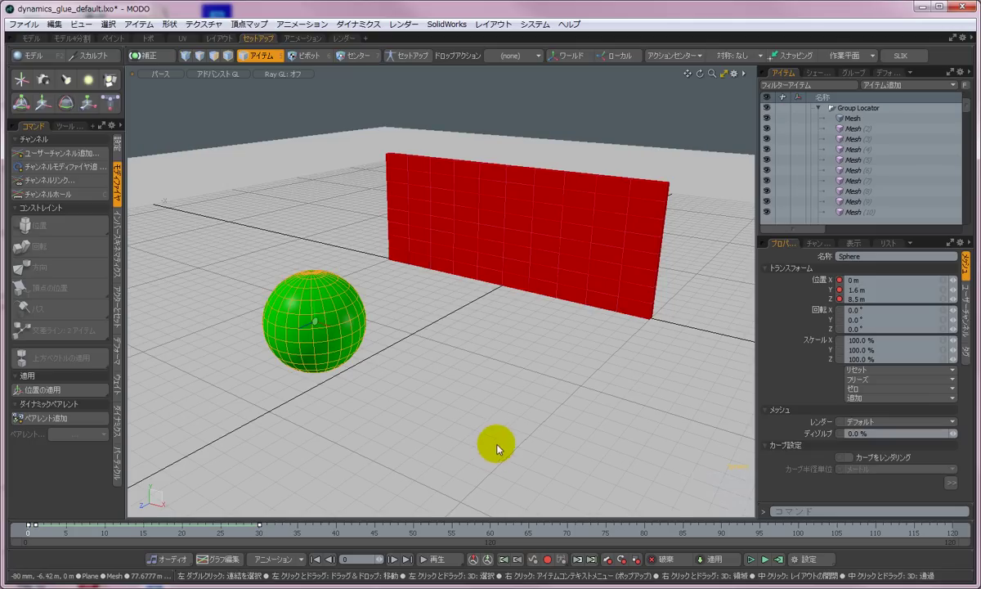
pyautogui.click(442, 561)
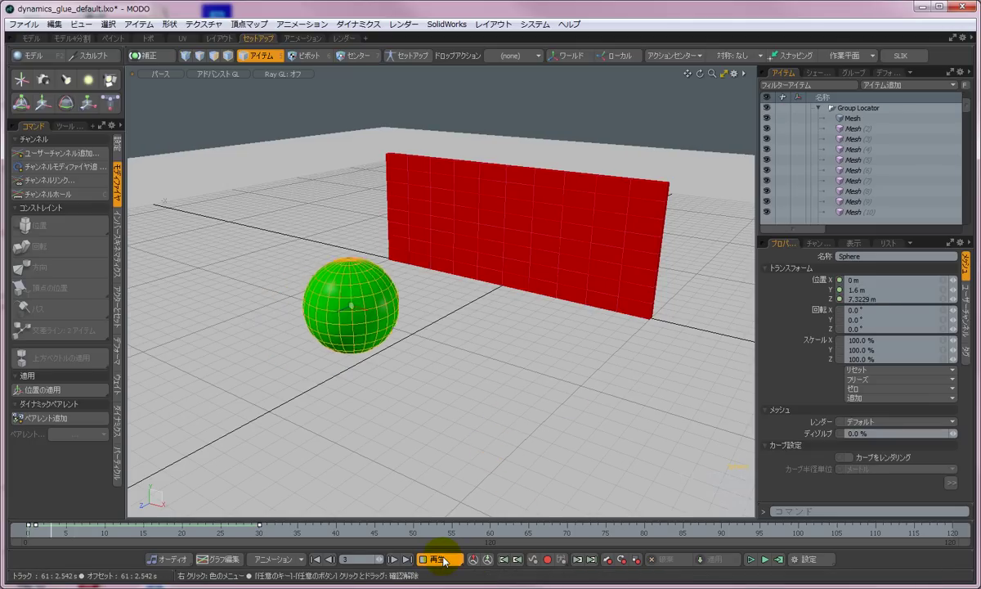
pyautogui.click(443, 561)
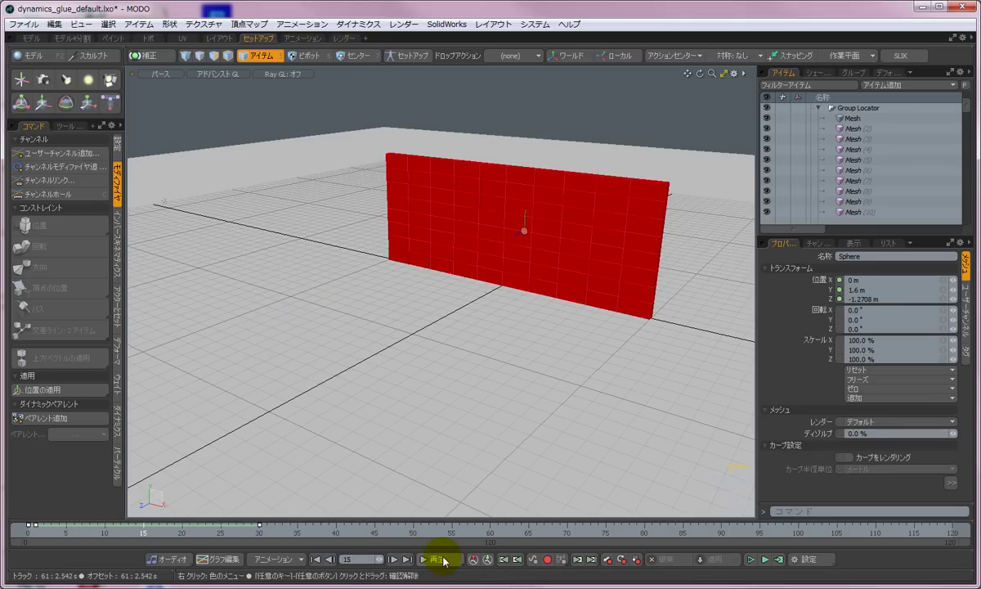
pyautogui.click(314, 561)
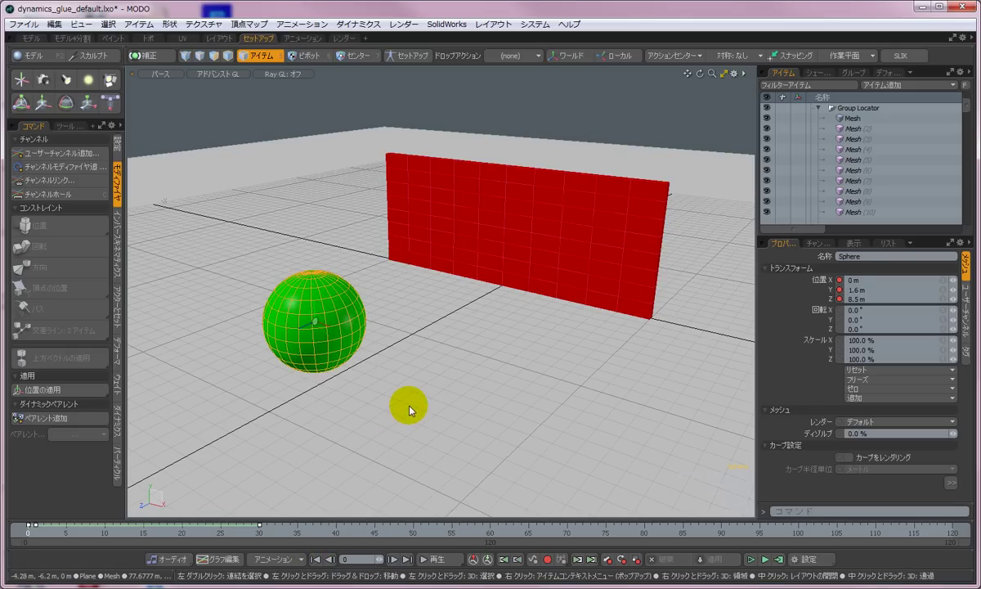
# Make the ground plane a static rigid body (スタティックリジッドボディ).
pyautogui.click(526, 404)
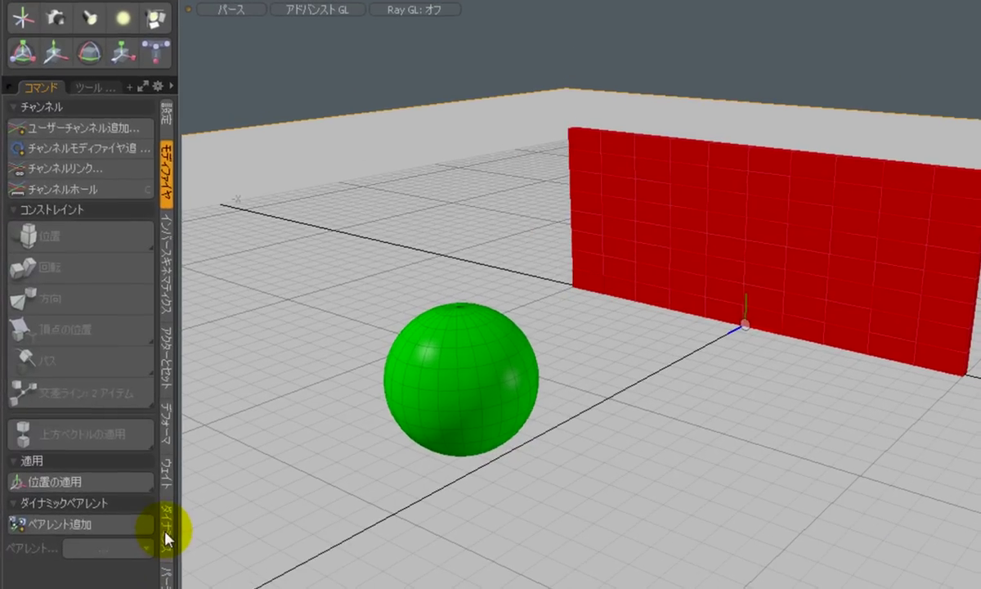
pyautogui.click(133, 458)
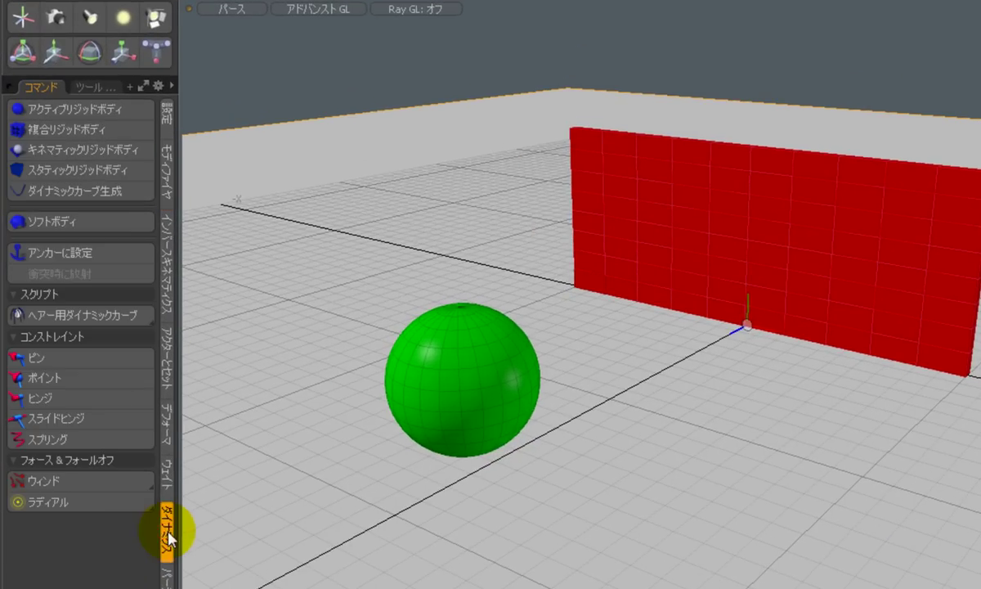
pyautogui.click(135, 176)
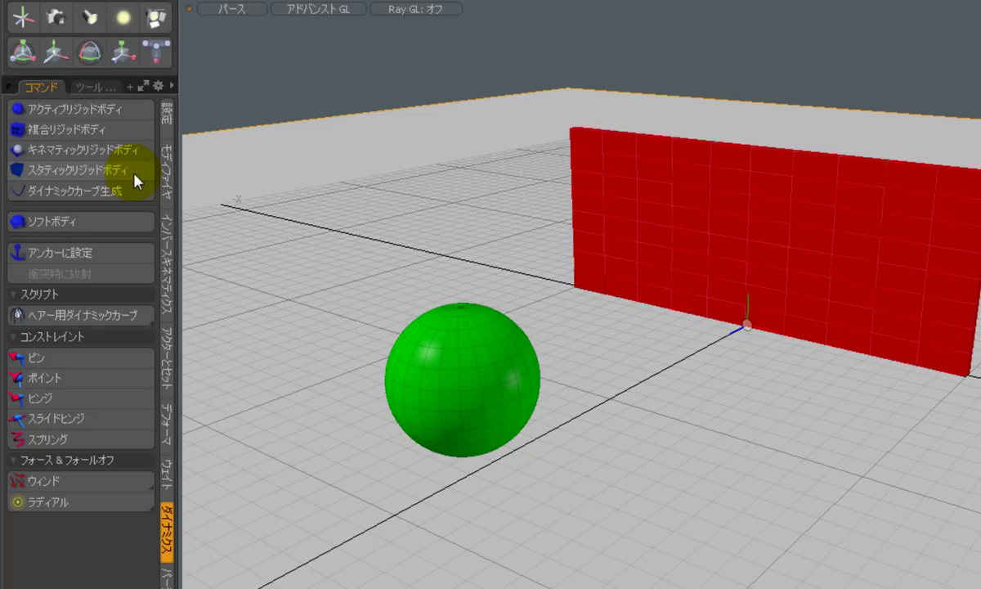
# Make the green sphere a kinematic rigid body (キネマティックリジッドボディ).
pyautogui.click(442, 375)
pyautogui.click(441, 375)
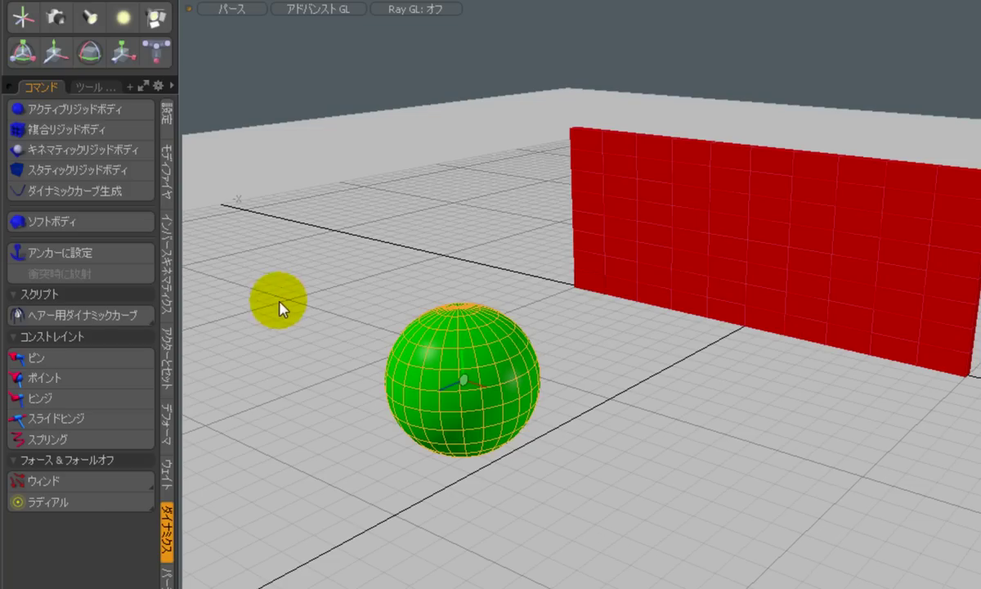
pyautogui.click(140, 153)
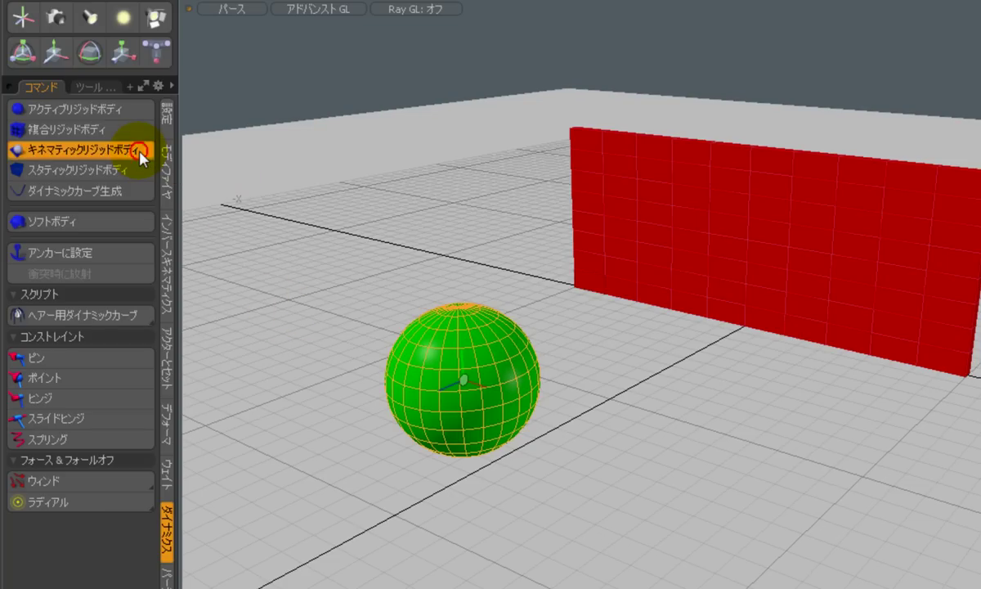
# Select the Group Locator with all its meshes and make the wall blocks active rigid bodies (アクティブリジッドボディ).
pyautogui.moveTo(673, 291); pyautogui.dragTo(708, 302)
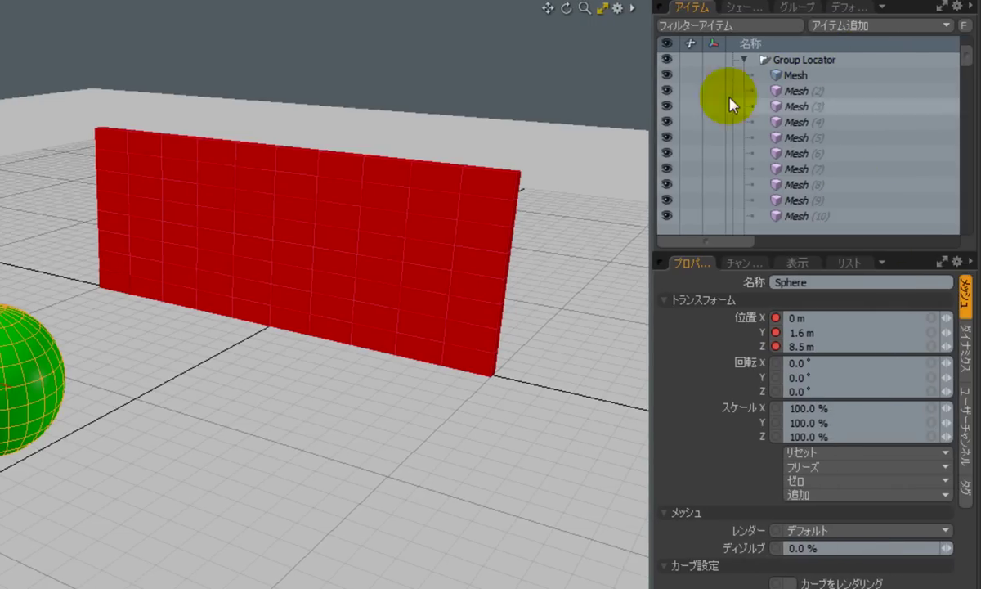
pyautogui.doubleClick(830, 64)
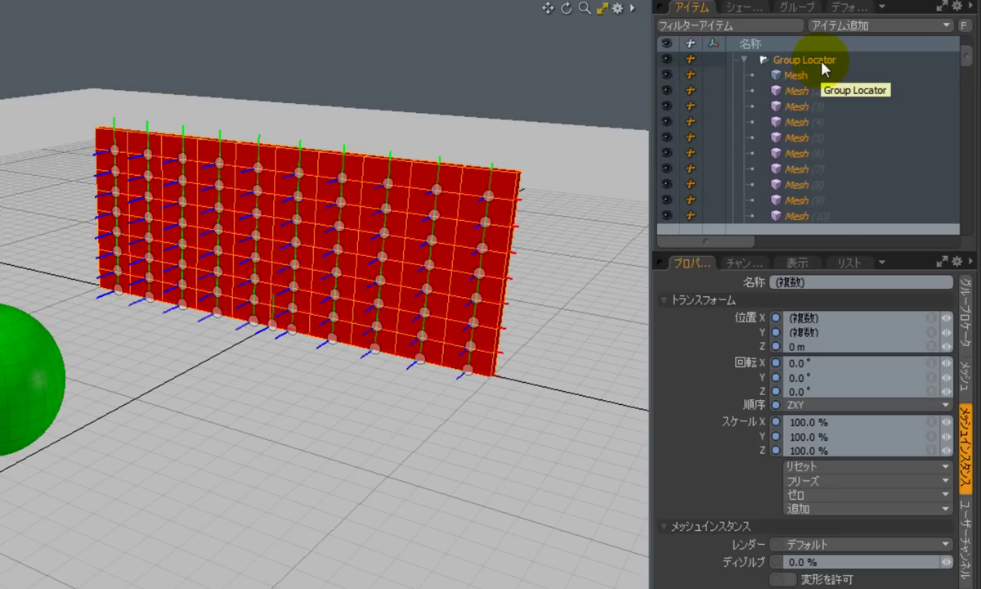
pyautogui.click(826, 64)
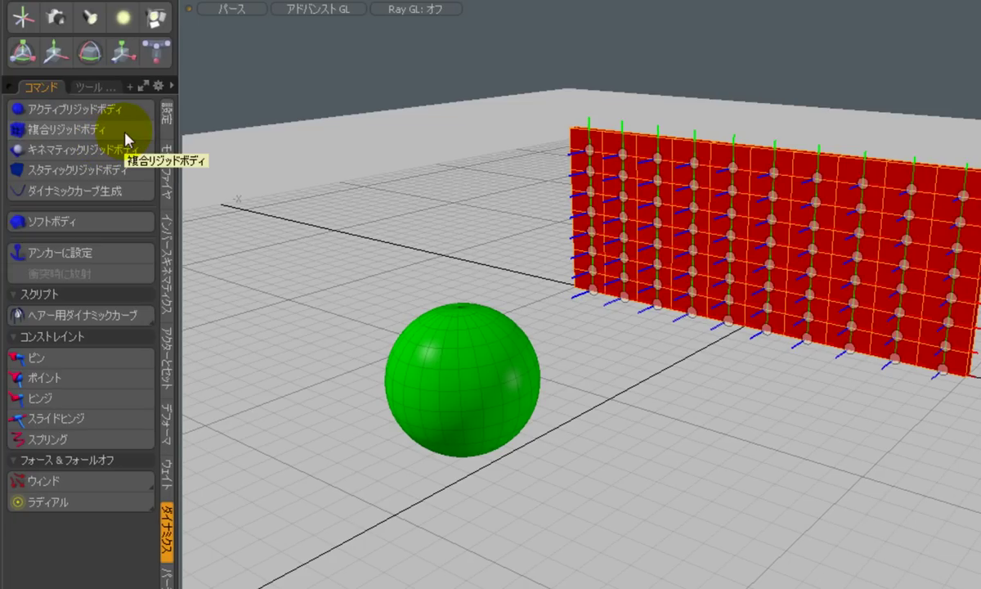
pyautogui.click(125, 133)
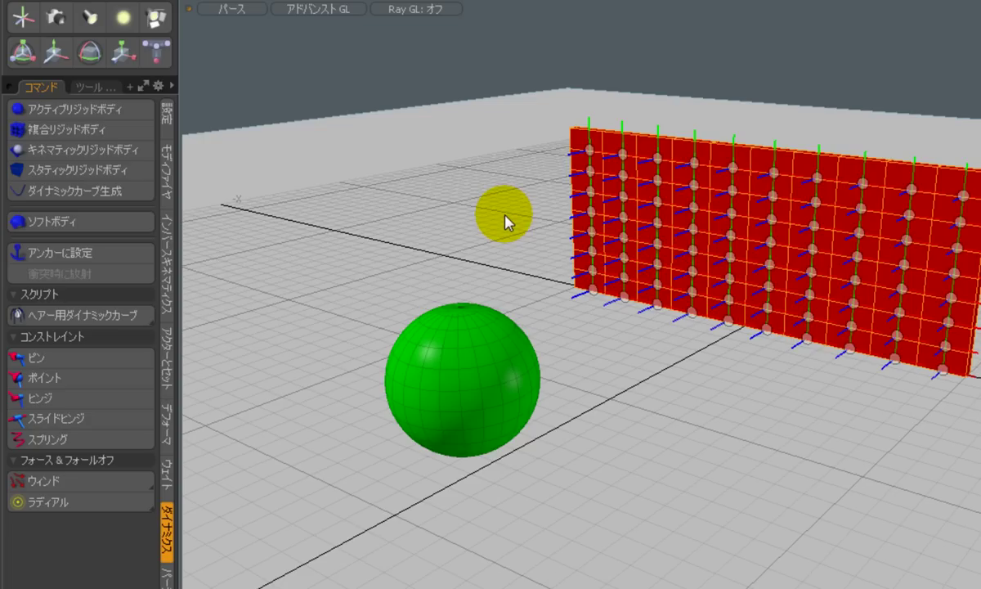
pyautogui.click(139, 112)
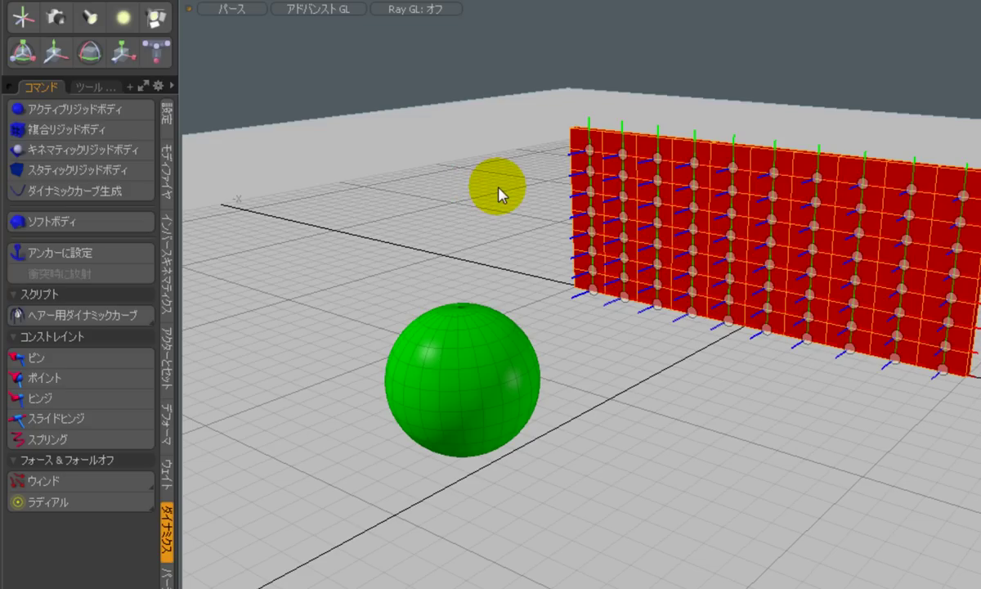
# Deselect the wall, preview the dynamics simulation of the sphere hitting it, and stop the preview.
pyautogui.click(904, 500)
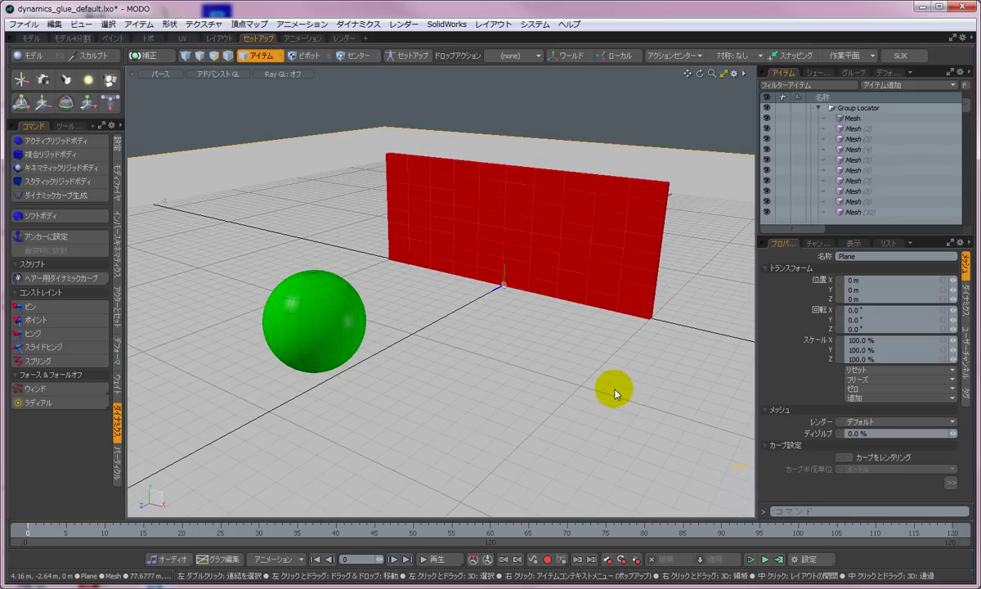
pyautogui.click(765, 561)
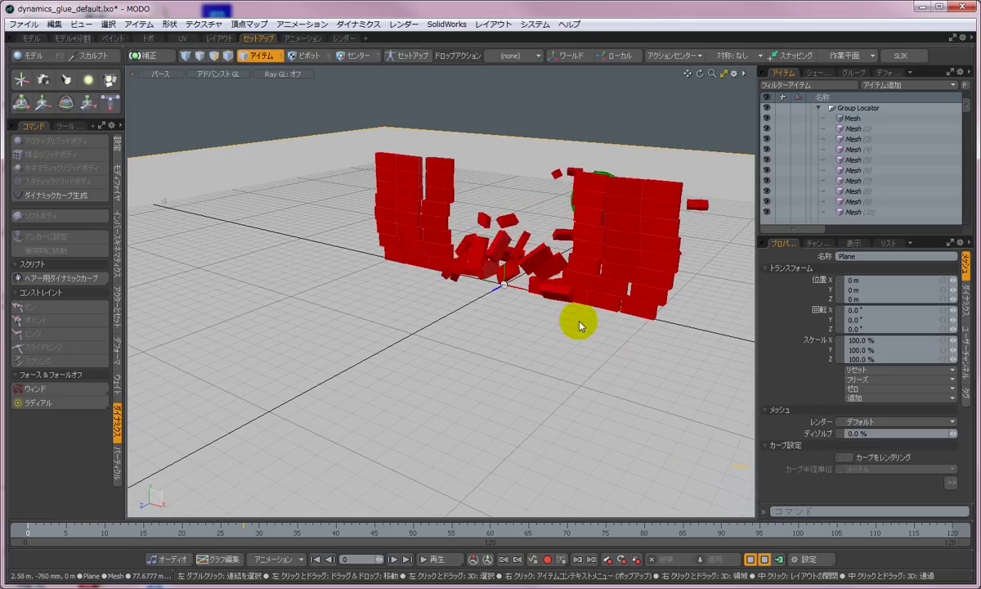
pyautogui.click(767, 563)
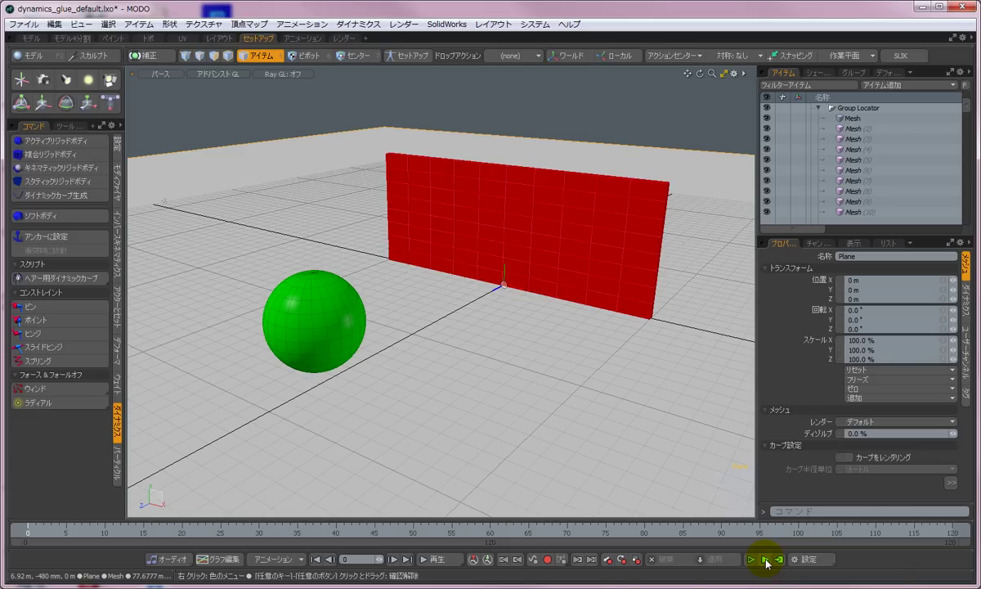
pyautogui.click(579, 366)
pyautogui.click(561, 358)
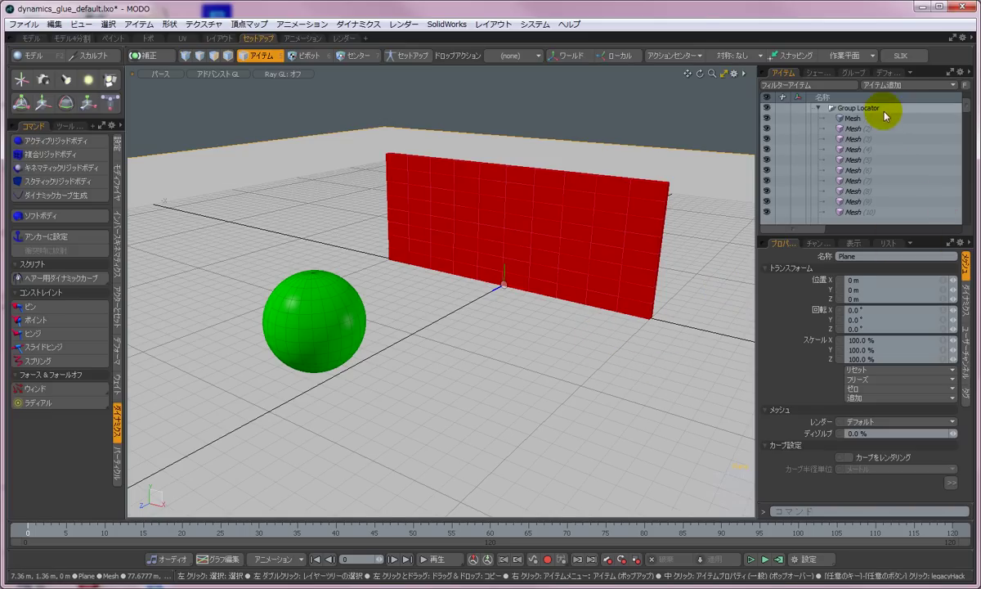
# Open the dynamics properties of Mesh (9), collapse the Collision group, and expand the Glue (グルー) settings with more room to show them.
pyautogui.click(865, 201)
pyautogui.click(965, 329)
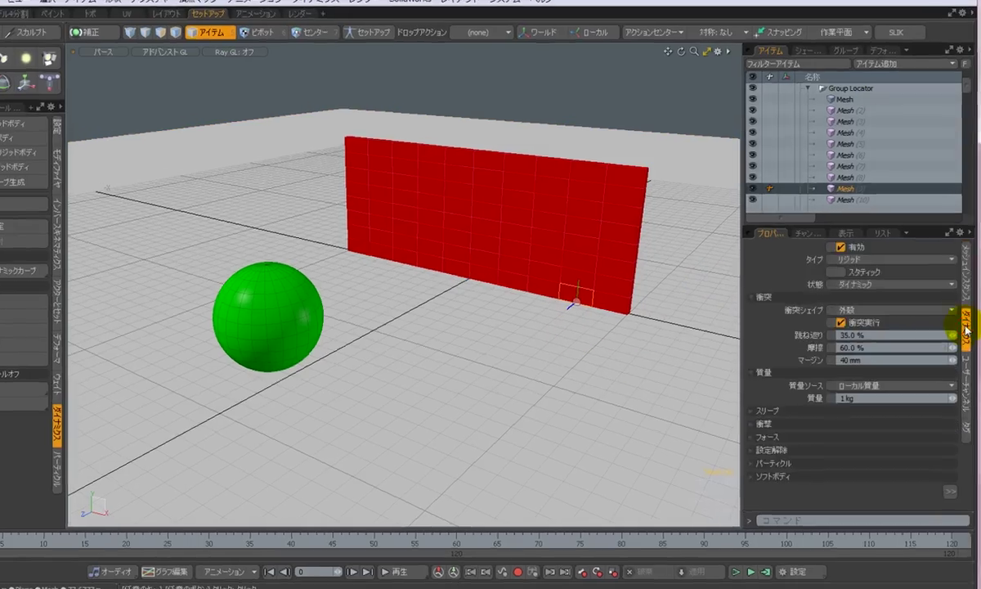
pyautogui.click(750, 297)
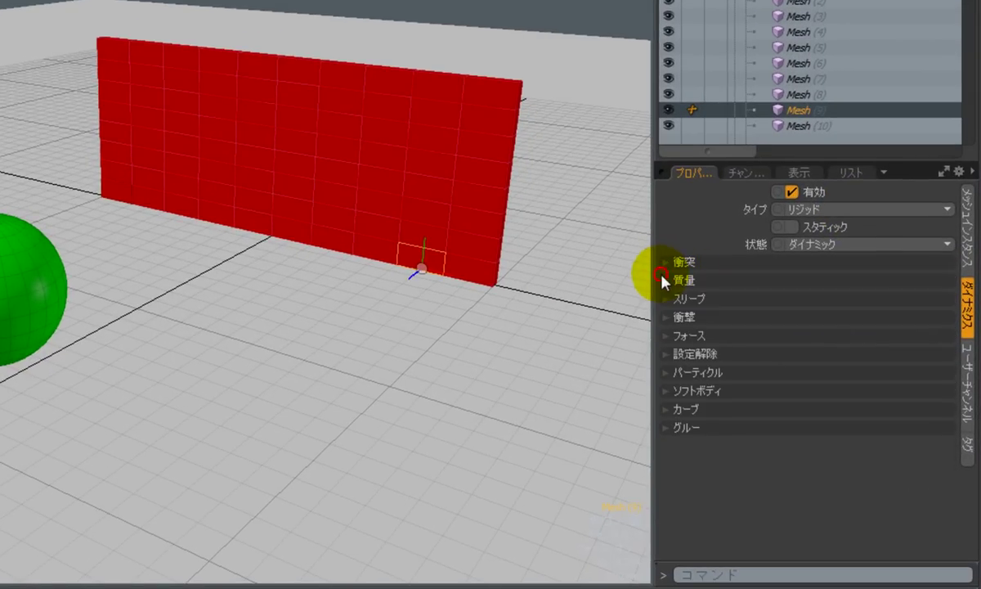
pyautogui.click(669, 426)
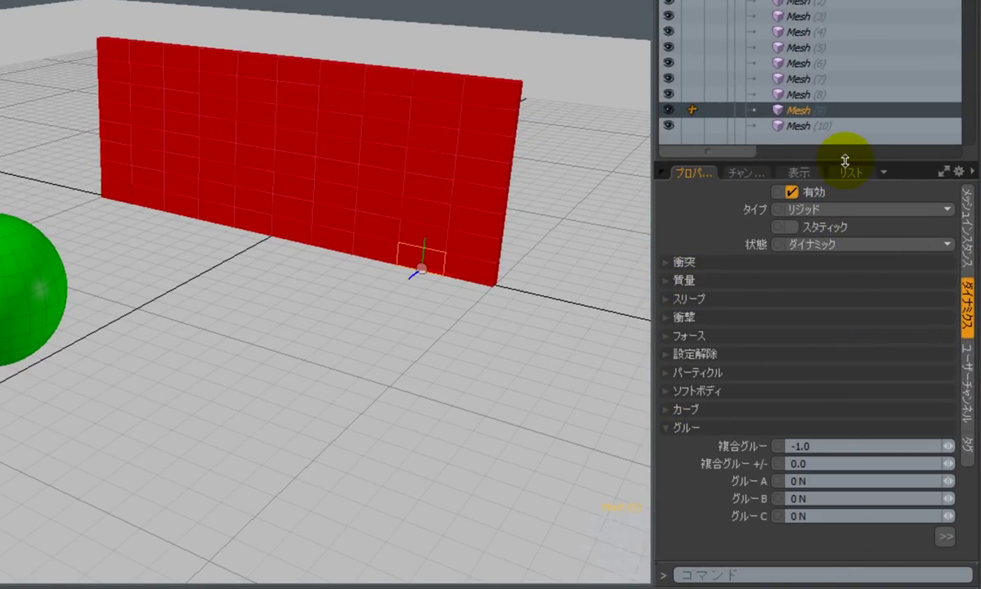
pyautogui.moveTo(845, 164); pyautogui.dragTo(868, 115)
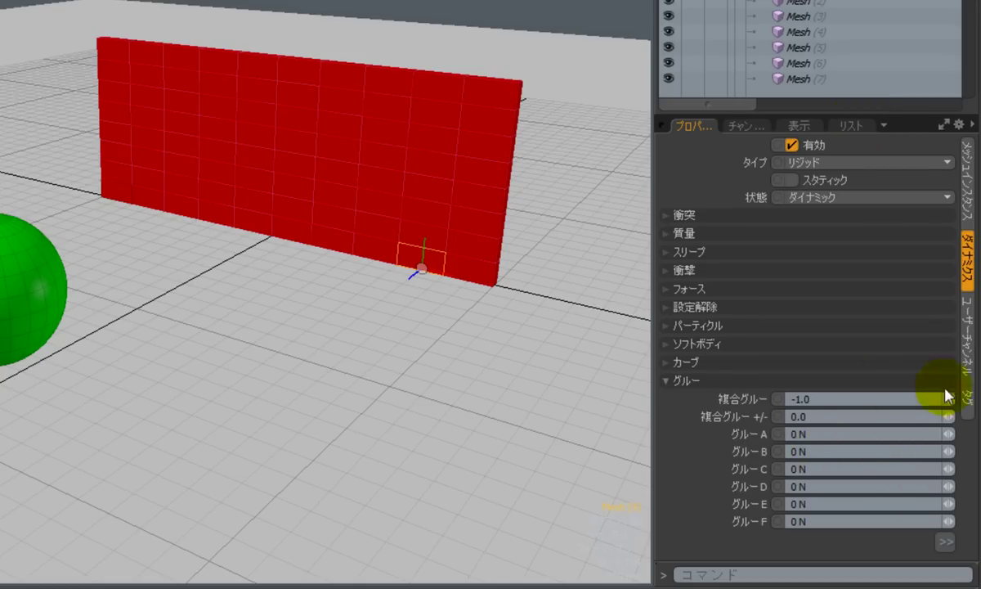
pyautogui.moveTo(781, 48); pyautogui.dragTo(781, 74)
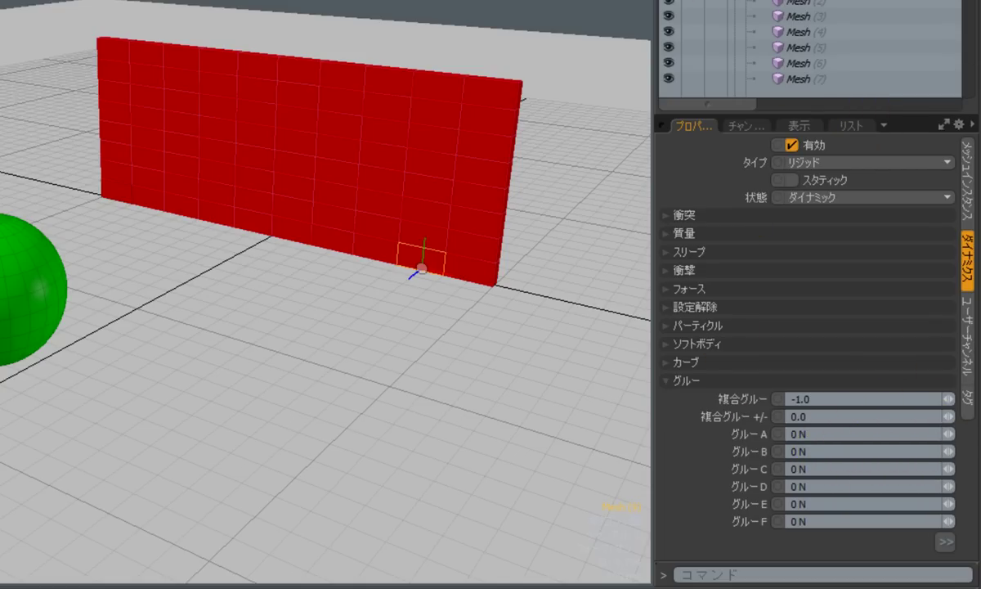
# Set Compound Glue (複合グルー) to 1.0 in the dynamics properties of all wall meshes.
pyautogui.press('Up')
pyautogui.press('Down')
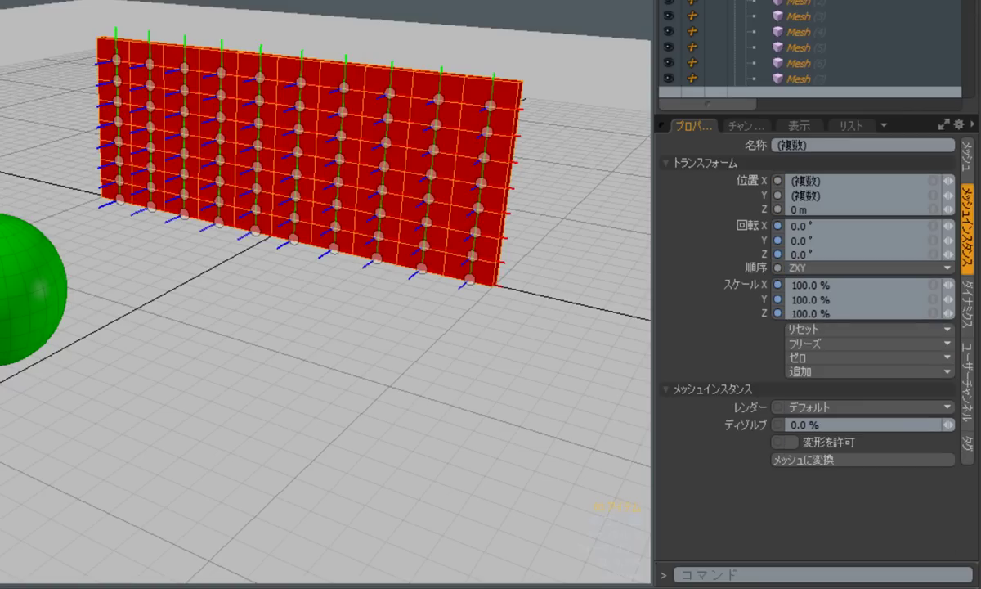
pyautogui.click(965, 304)
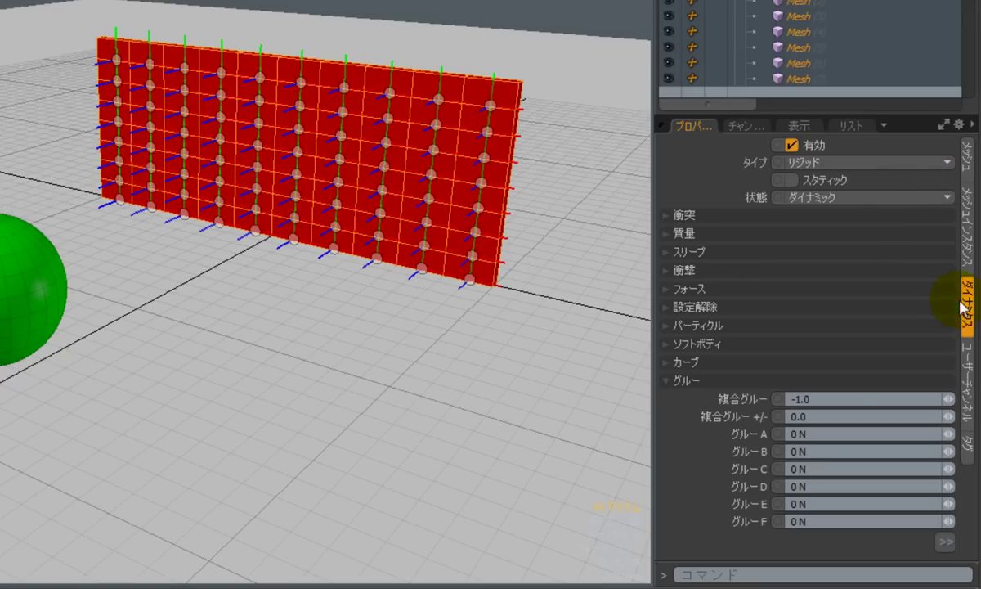
pyautogui.click(841, 398)
pyautogui.write('1')
pyautogui.press('Return')
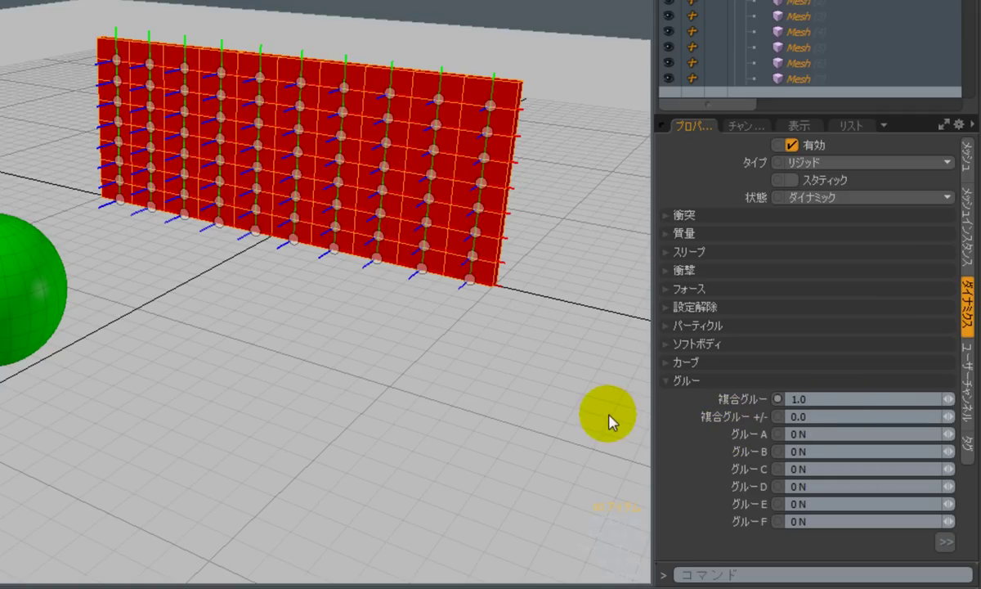
pyautogui.click(609, 423)
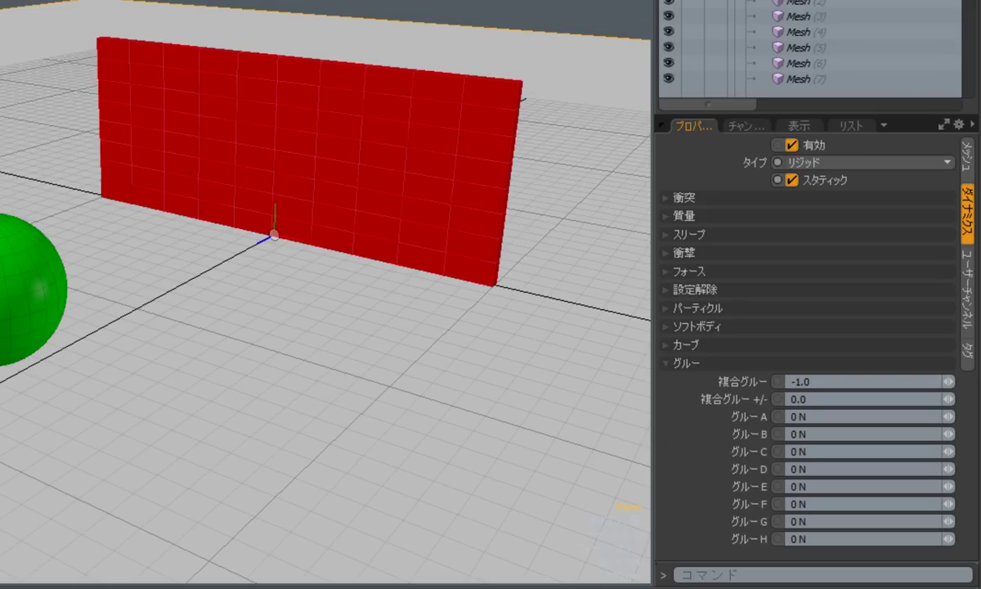
# Set Compound Glue (複合グルー) to 0.01 for all wall meshes and deselect them.
pyautogui.click(967, 384)
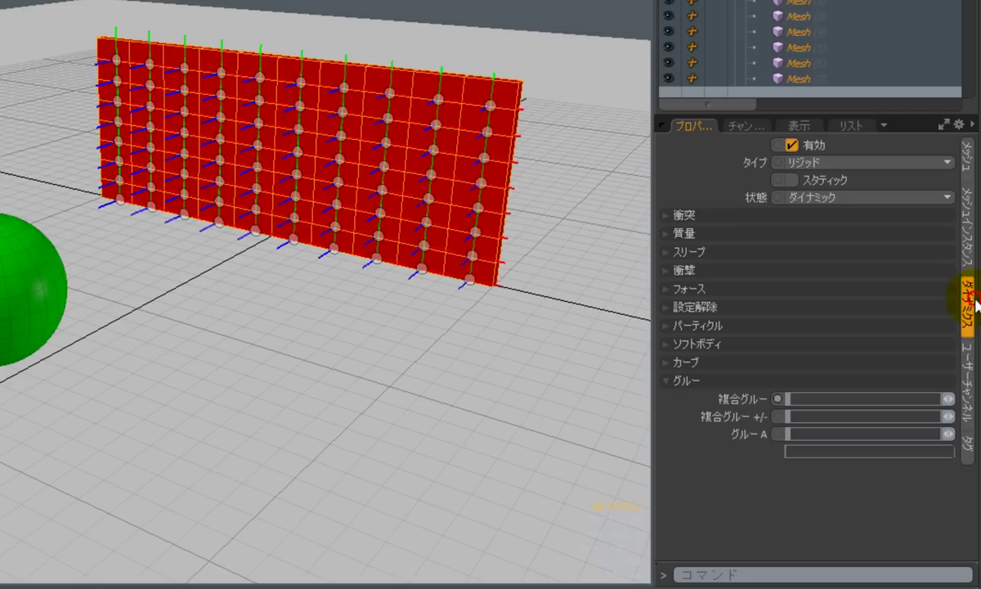
pyautogui.click(826, 398)
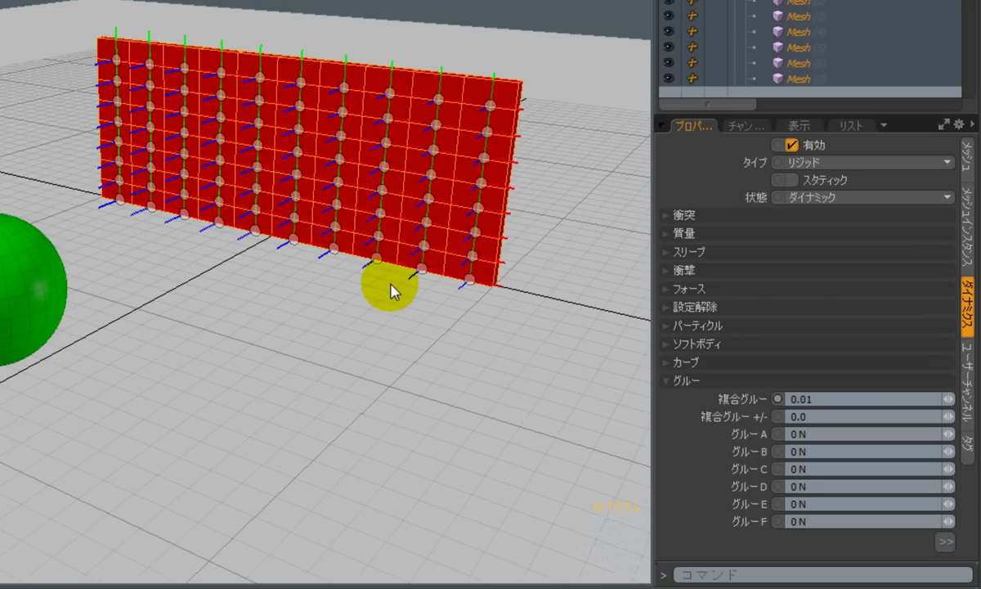
pyautogui.click(352, 310)
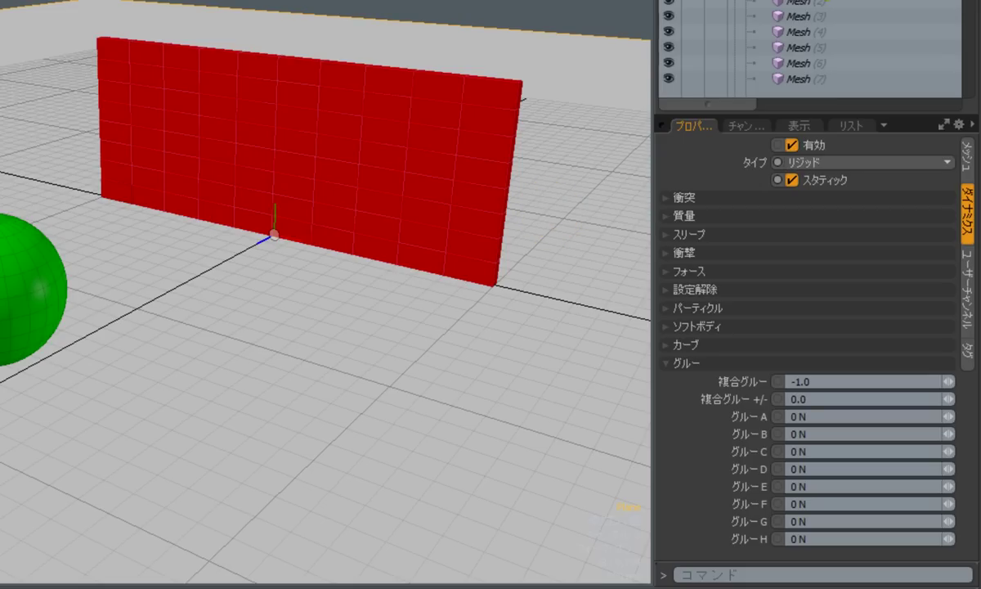
# Remove the dynamics from all wall blocks (ダイナミクス解除), reassign them as active rigid bodies, and deselect them.
pyautogui.hotkey('ctrl', 'a')
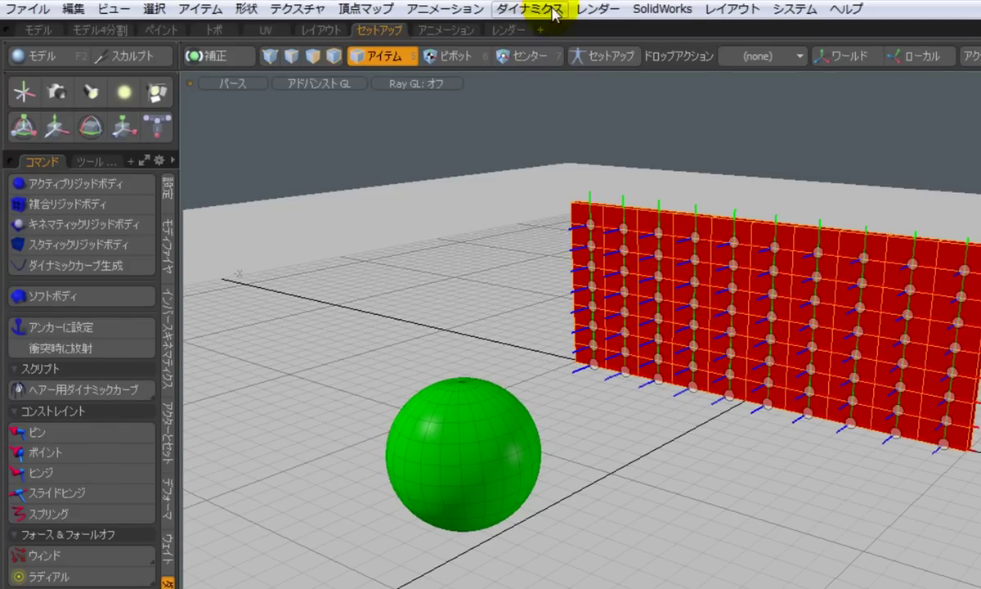
pyautogui.click(554, 15)
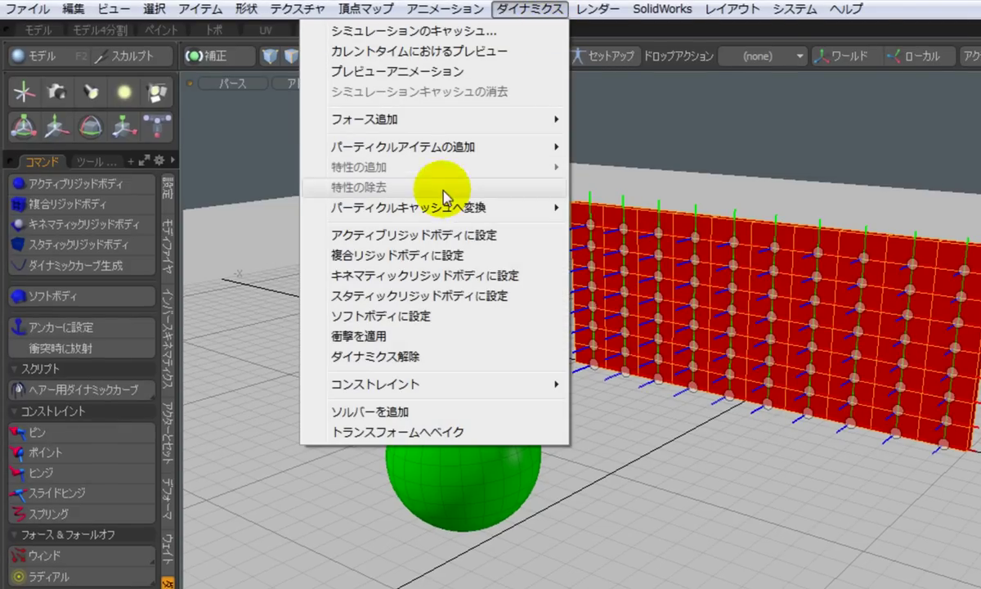
pyautogui.click(471, 360)
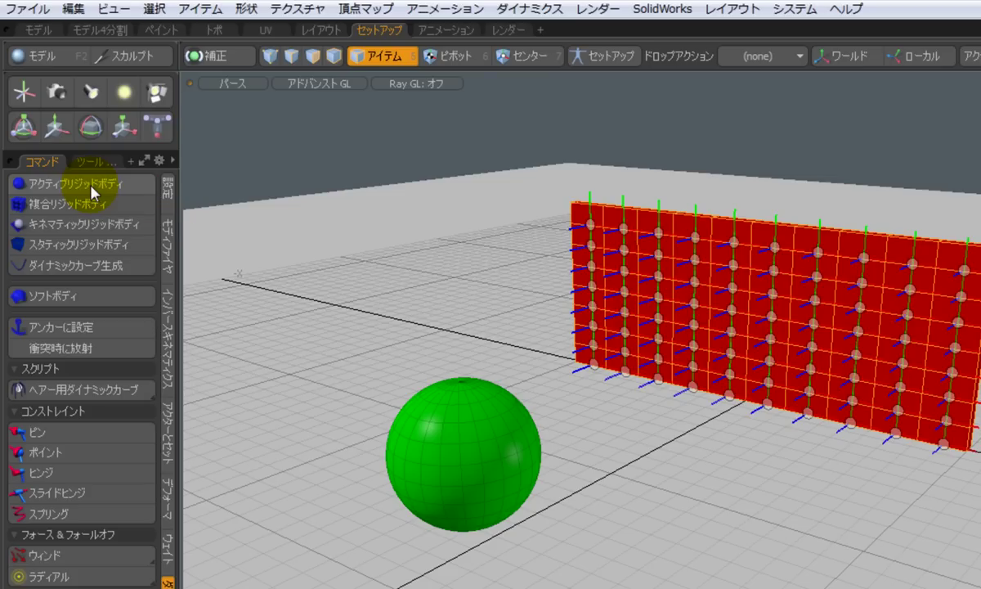
pyautogui.click(859, 487)
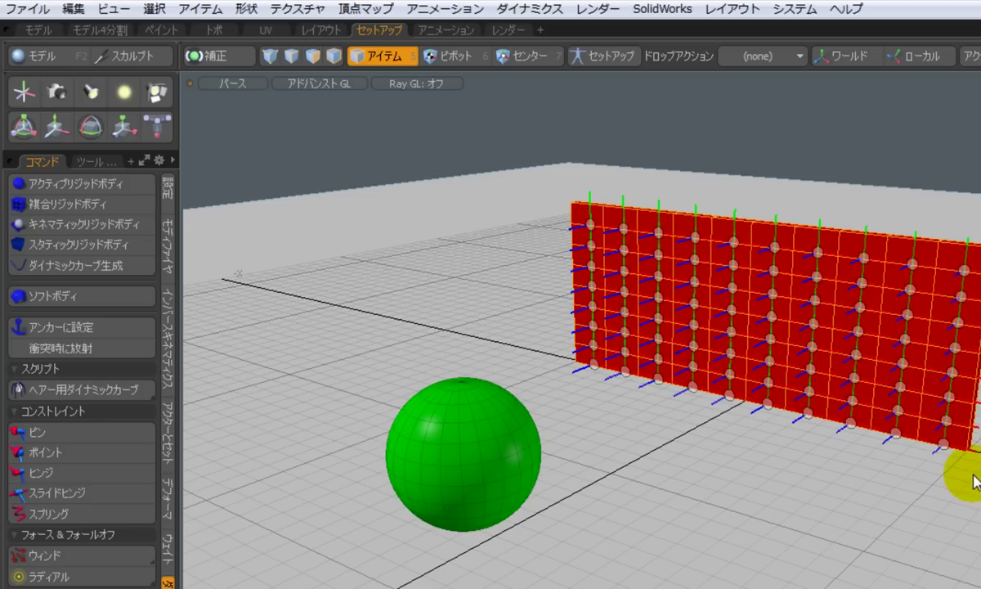
pyautogui.click(910, 524)
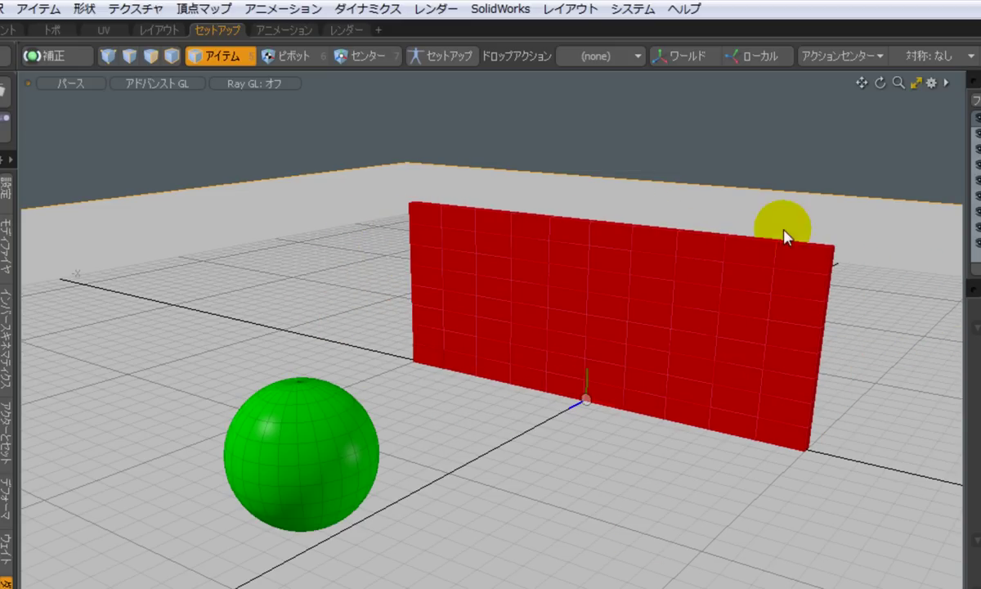
# Set Glue A (グルーA) to 1 N for the blocks in the wall's two uppermost rows and deselect them.
pyautogui.moveTo(383, 250)
pyautogui.mouseDown()
pyautogui.moveTo(388, 213)
pyautogui.moveTo(594, 140)
pyautogui.moveTo(878, 207)
pyautogui.moveTo(922, 337)
pyautogui.mouseUp()
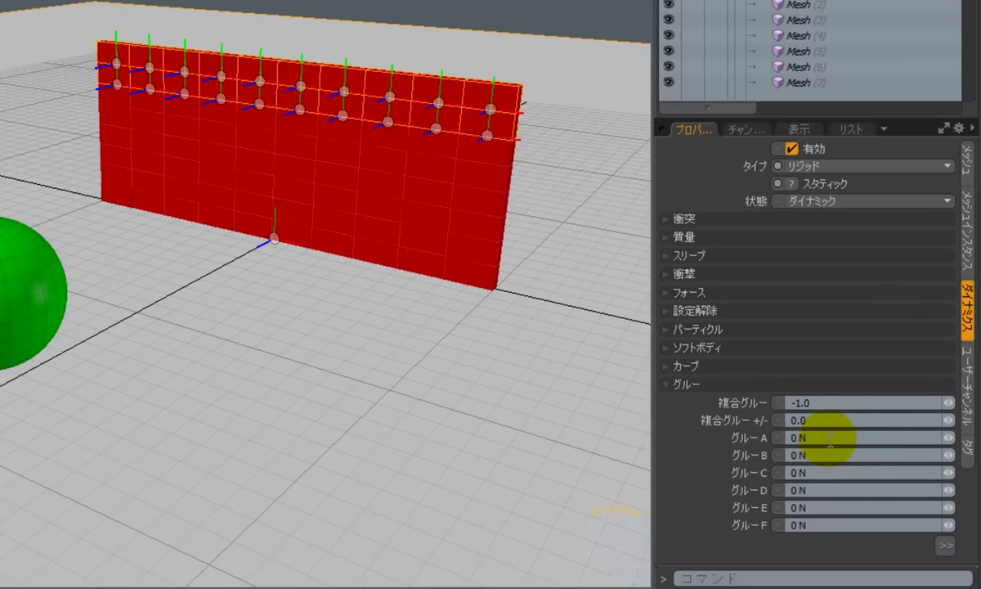
pyautogui.moveTo(830, 439); pyautogui.dragTo(731, 446)
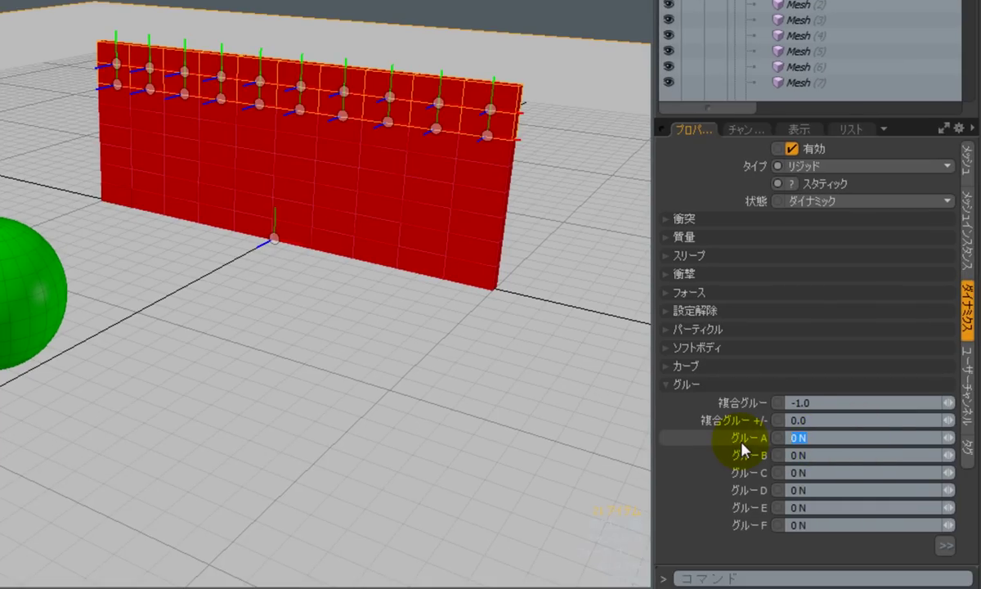
pyautogui.write('1')
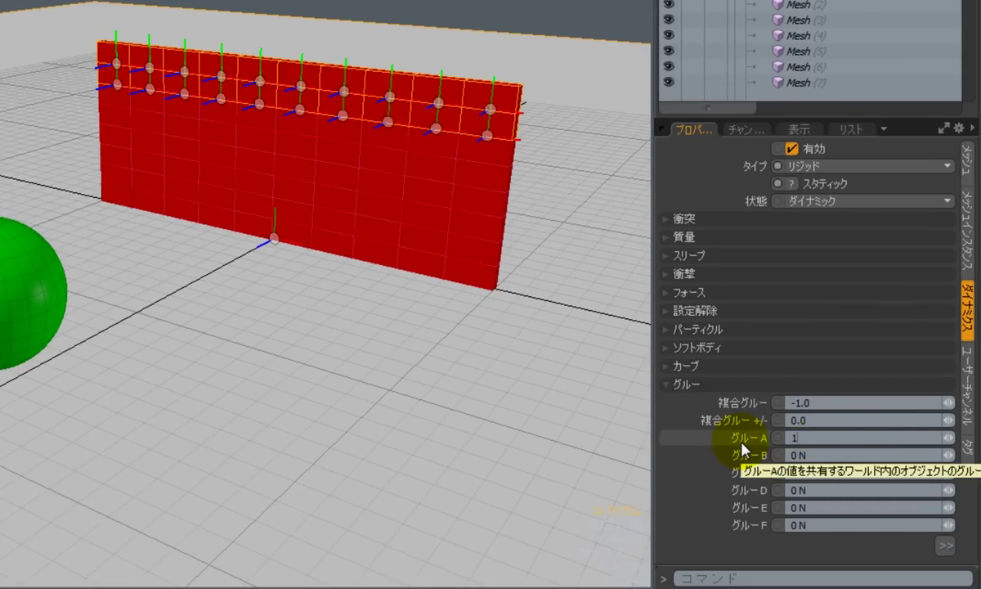
pyautogui.press('Return')
pyautogui.click(496, 442)
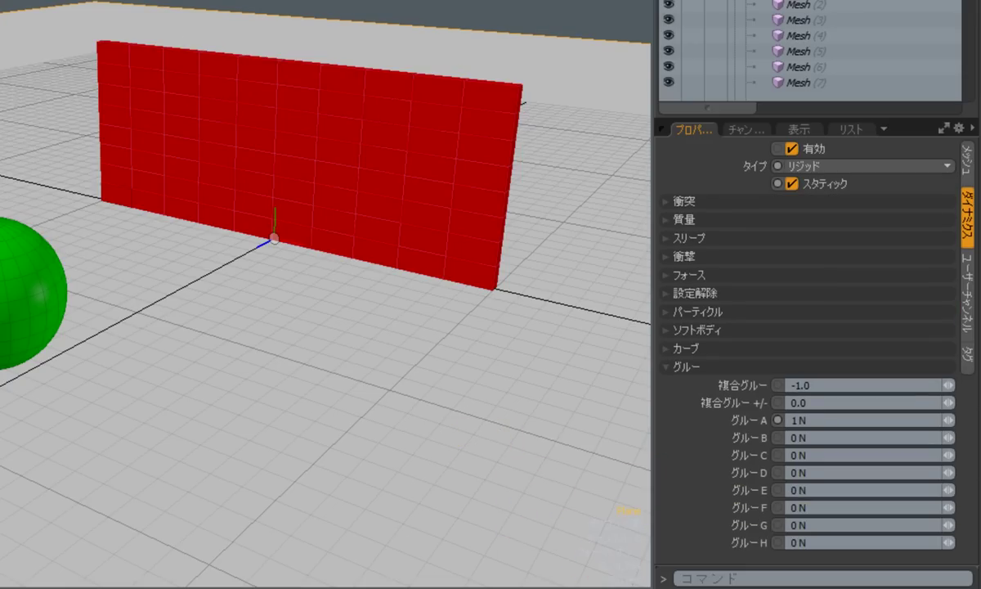
# Preview the sphere hitting the wall, stop the preview, and calculate the simulation from time 0 to 120.
pyautogui.click(759, 566)
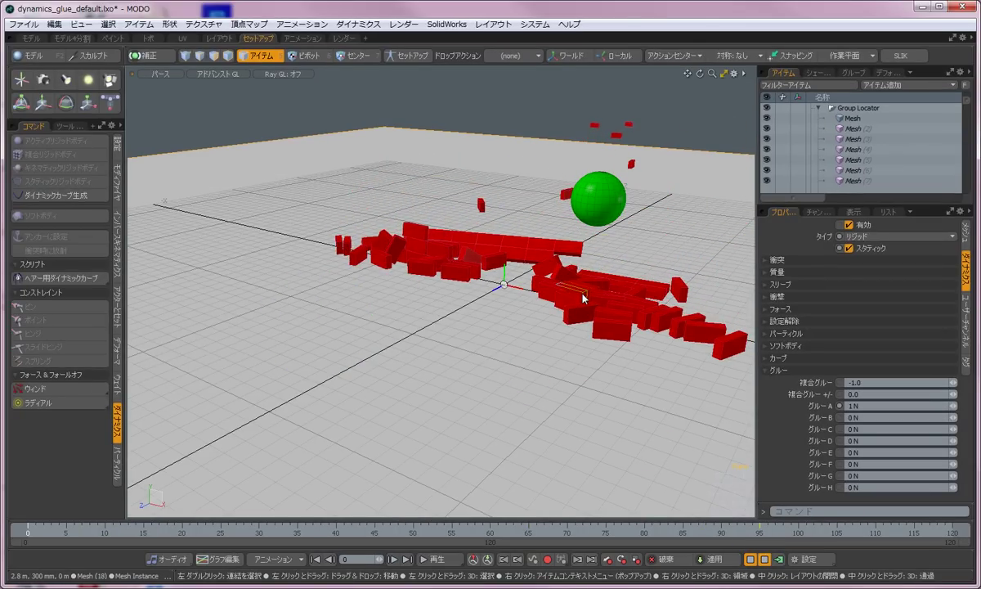
pyautogui.click(563, 307)
pyautogui.click(779, 559)
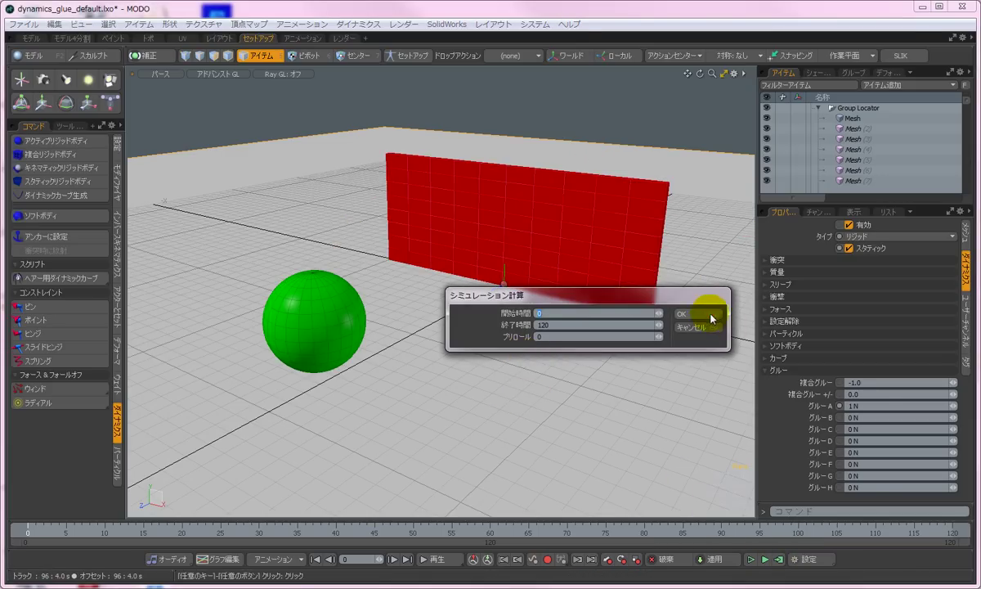
pyautogui.click(708, 315)
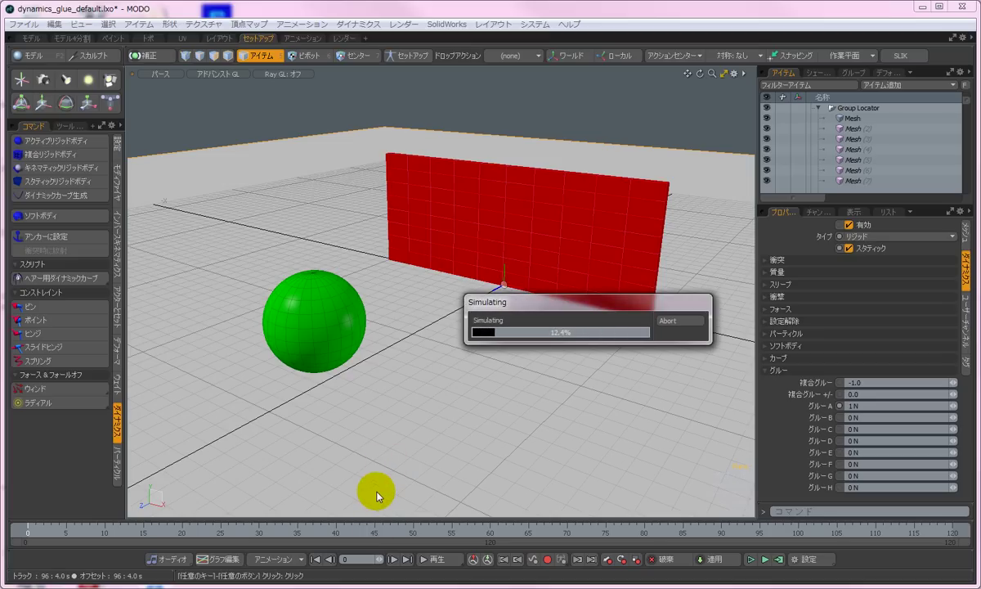
# Play back the calculated simulation to examine the glued rows, stop it, and return to the first frame.
pyautogui.click(435, 561)
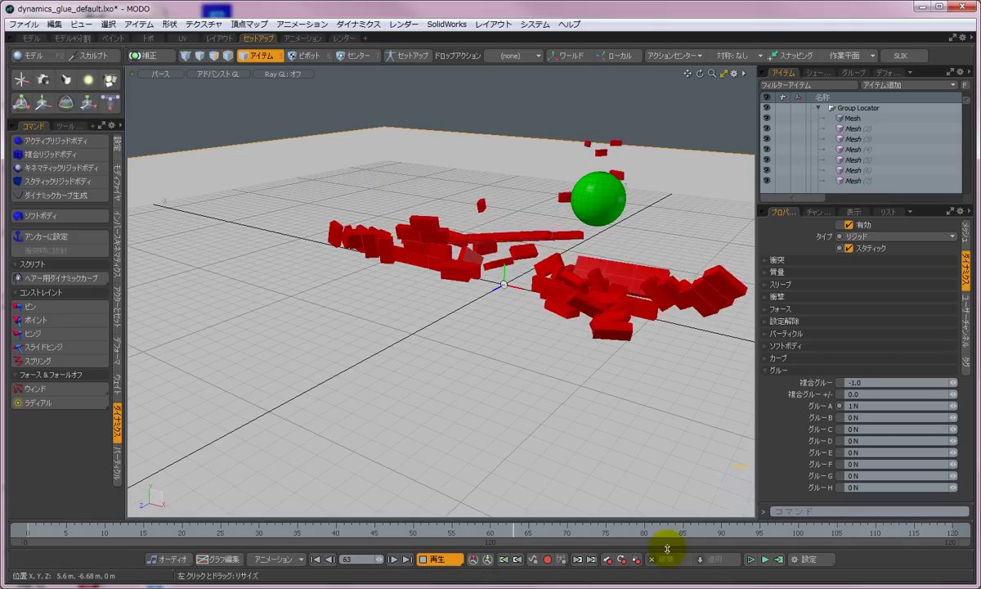
pyautogui.click(446, 561)
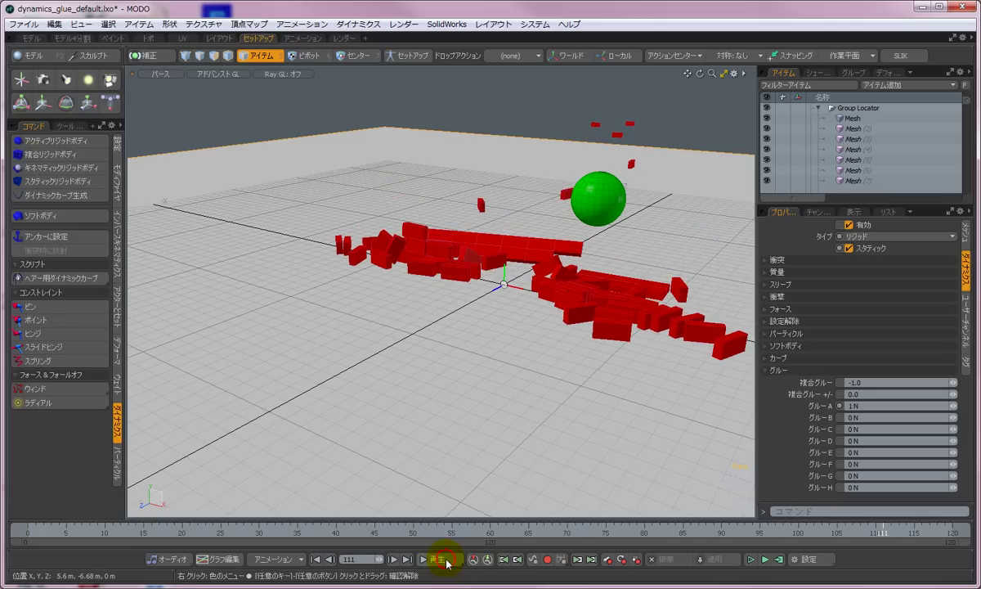
pyautogui.click(309, 559)
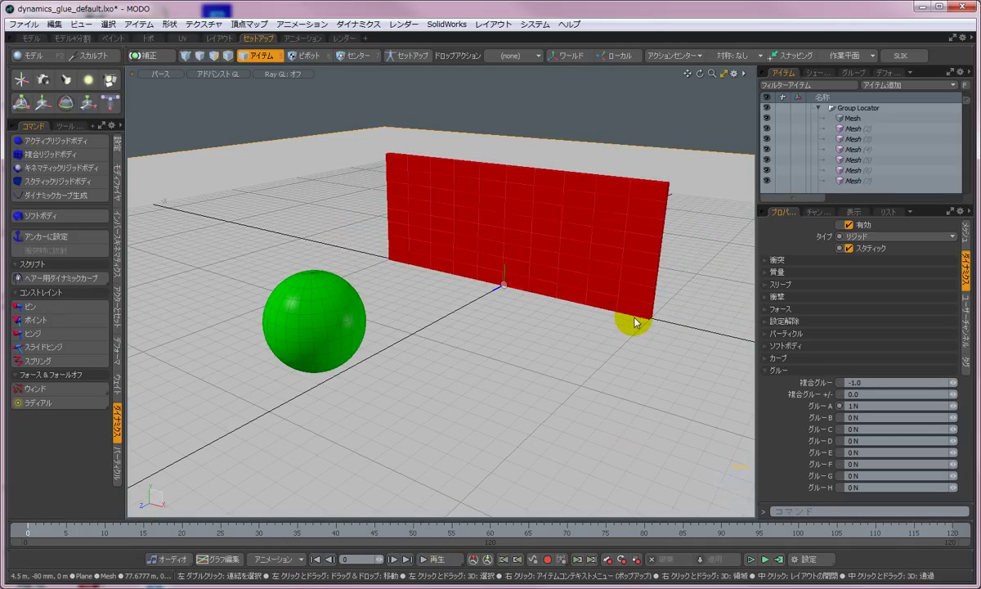
# Set Glue B (グルーB) to 30 cN for the blocks in the wall's two right-end columns below the two uppermost rows.
pyautogui.keyDown('shift'); pyautogui.click(615, 304); pyautogui.keyUp('shift')
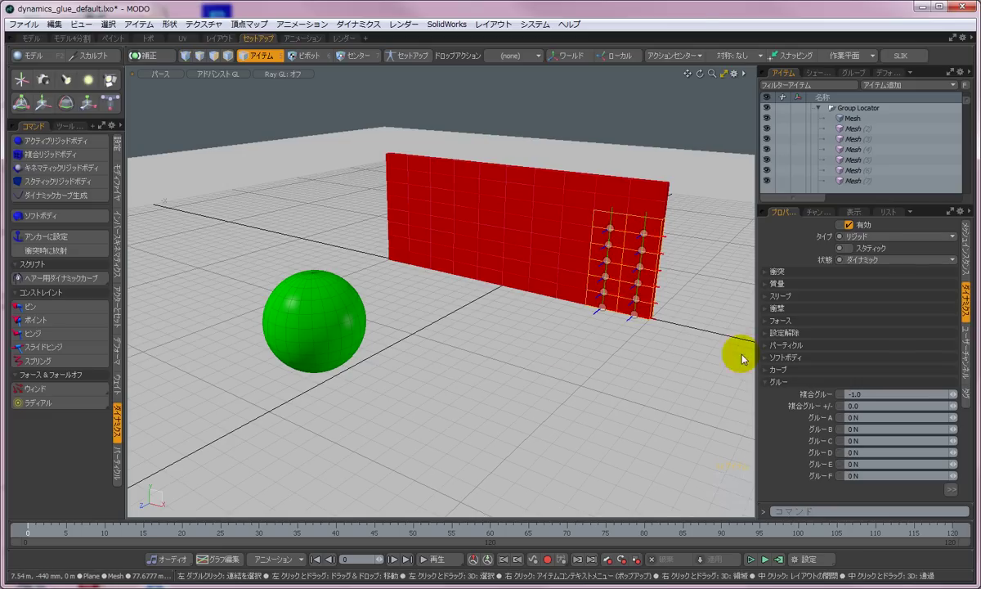
pyautogui.click(876, 429)
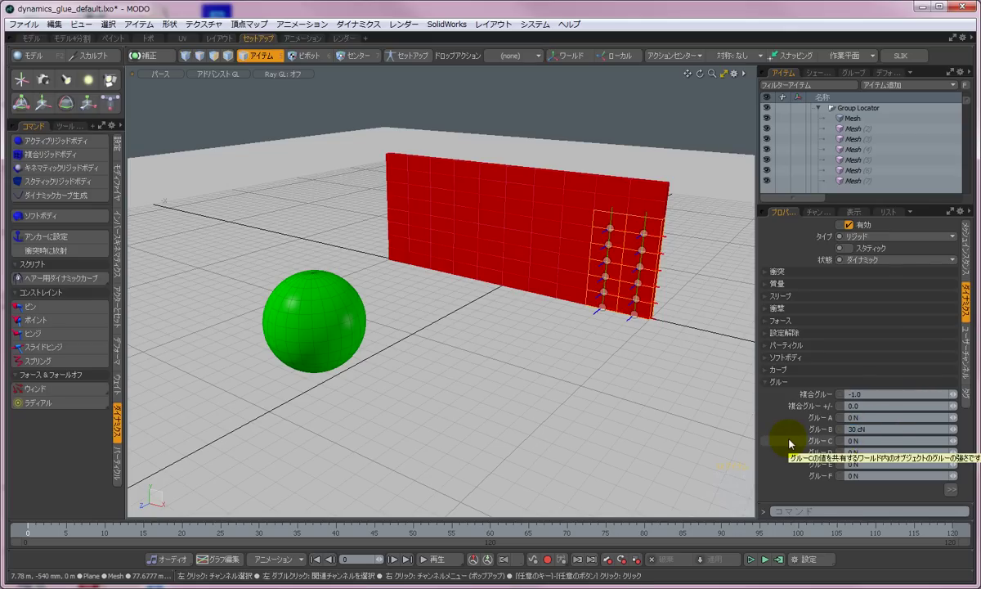
# Calculate the simulation again with the wall deselected and play back the sphere's impact.
pyautogui.click(777, 559)
pyautogui.click(699, 315)
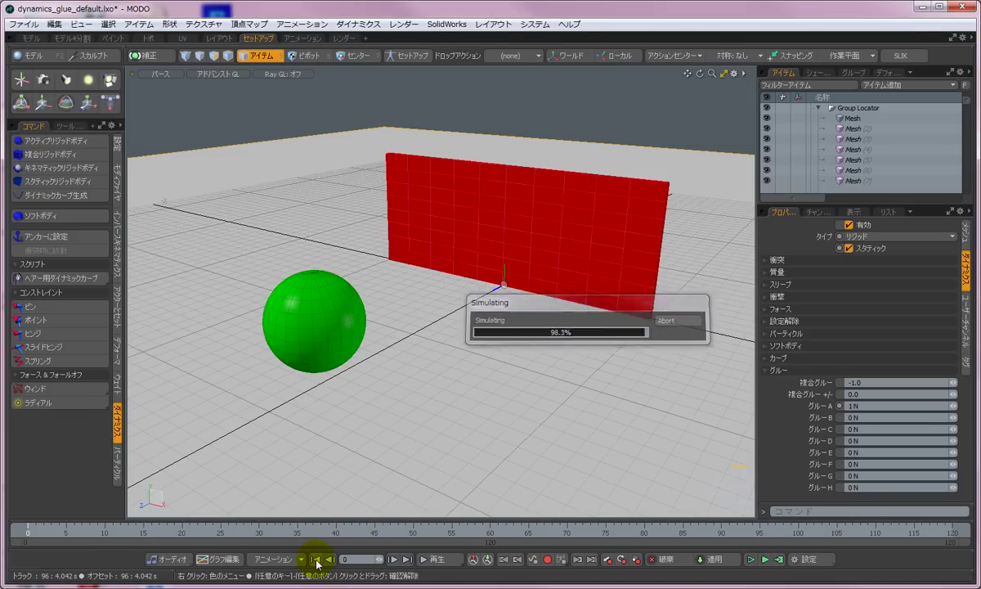
pyautogui.click(440, 560)
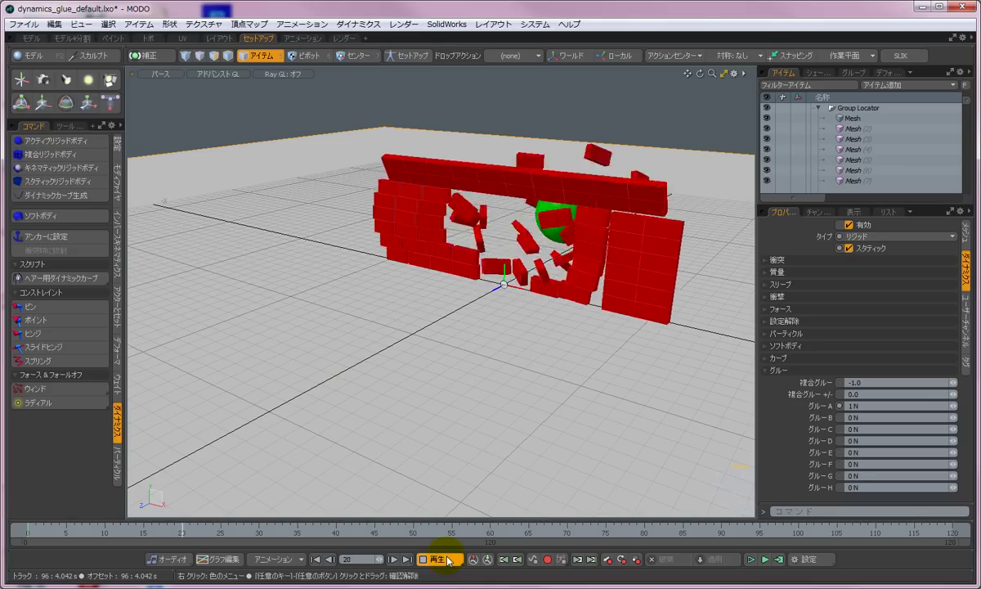